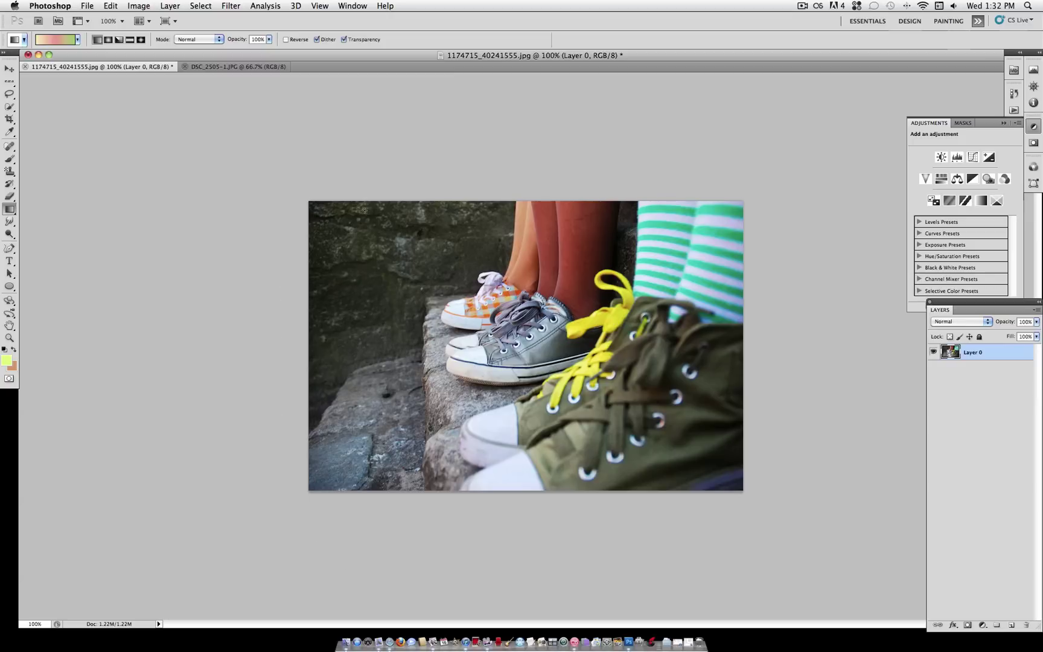
Bring the DSC_2505-1.JPG concrete texture document to the front.
{"action": "left_click", "coordinate": [251, 68]}
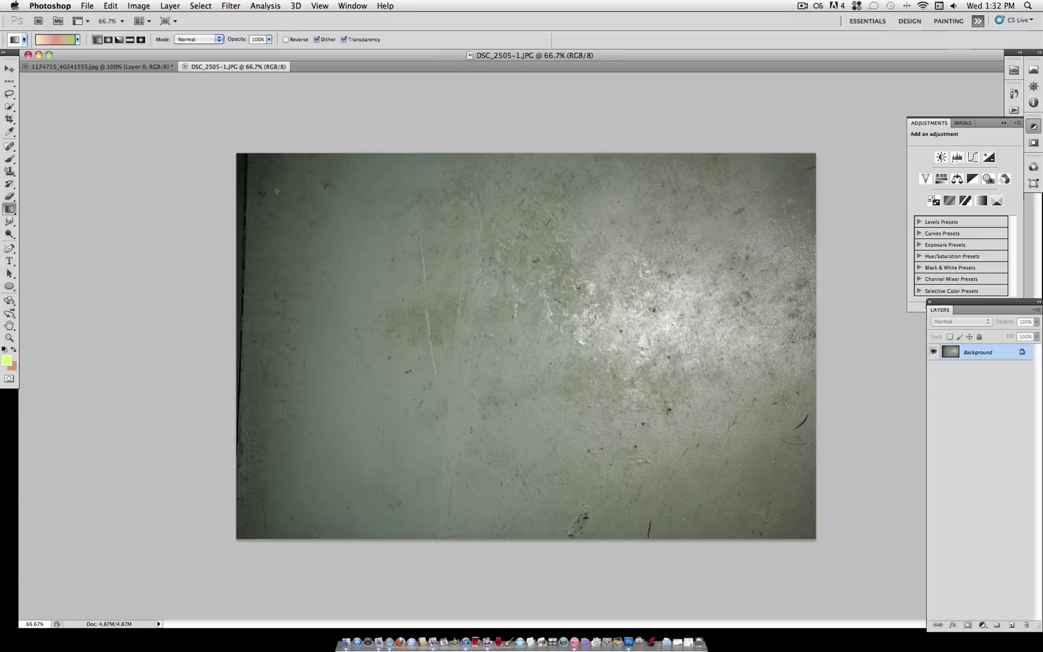
With the Move tool, float DSC_2505-1.JPG in its own window over the sneakers photo.
{"action": "left_click", "coordinate": [9, 69]}
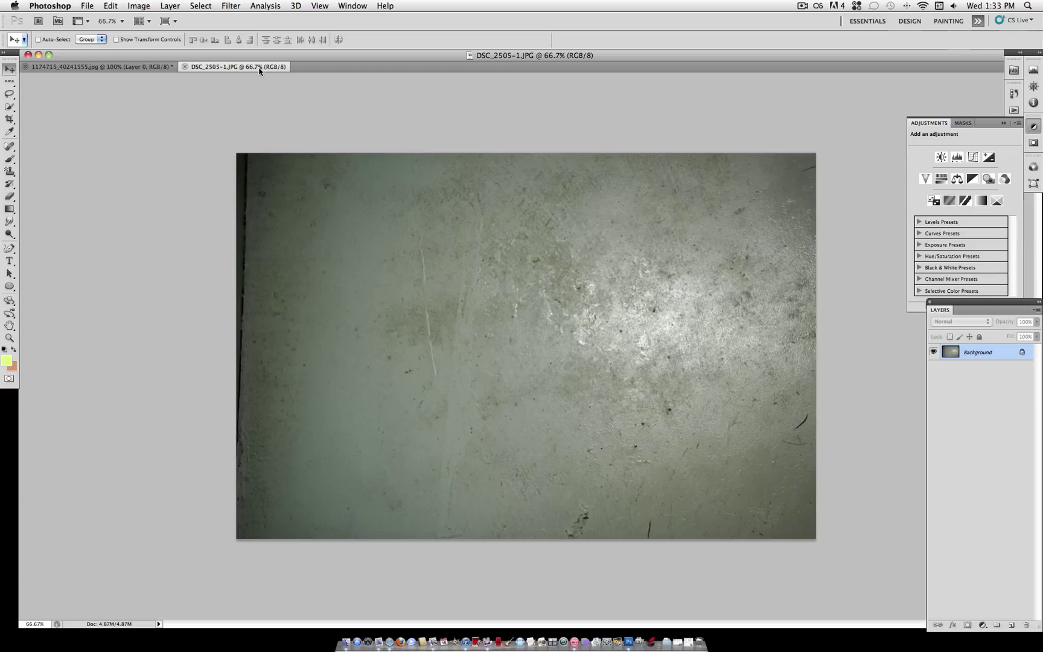
{"action": "left_click_drag", "start_coordinate": [259, 70], "coordinate": [626, 419]}
Copy the texture into the sneakers photo as Layer 1 and shift it left.
{"action": "left_click_drag", "start_coordinate": [980, 352], "coordinate": [521, 312]}
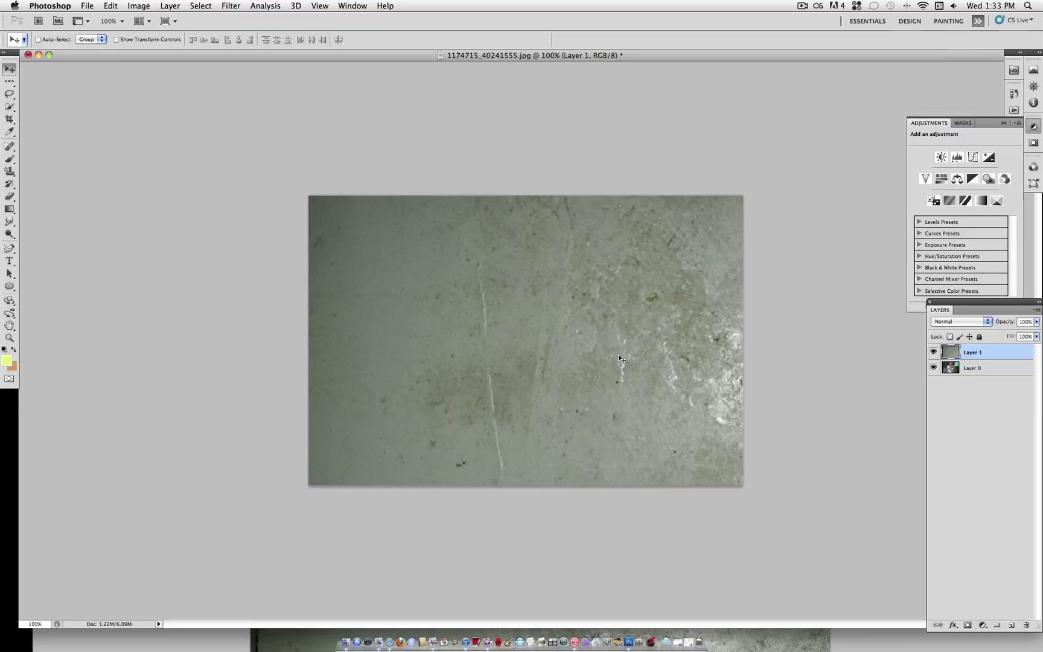
{"action": "left_click_drag", "start_coordinate": [621, 361], "coordinate": [560, 324]}
Scale the texture layer to about 50% and align it over the photo.
{"action": "left_click", "coordinate": [109, 5]}
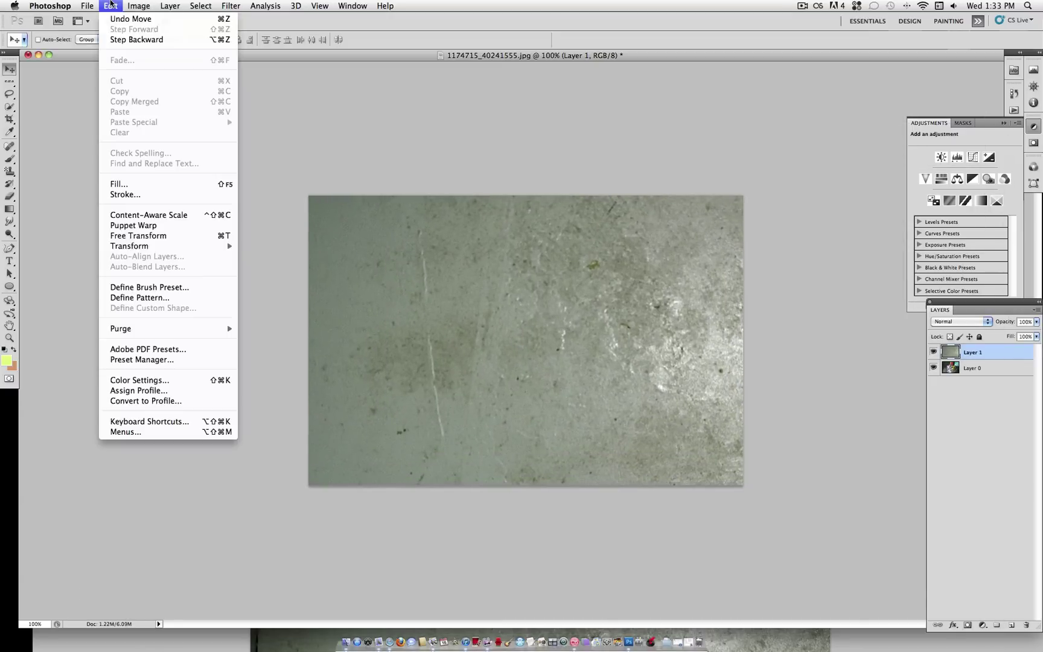
{"action": "mouse_move", "coordinate": [186, 247]}
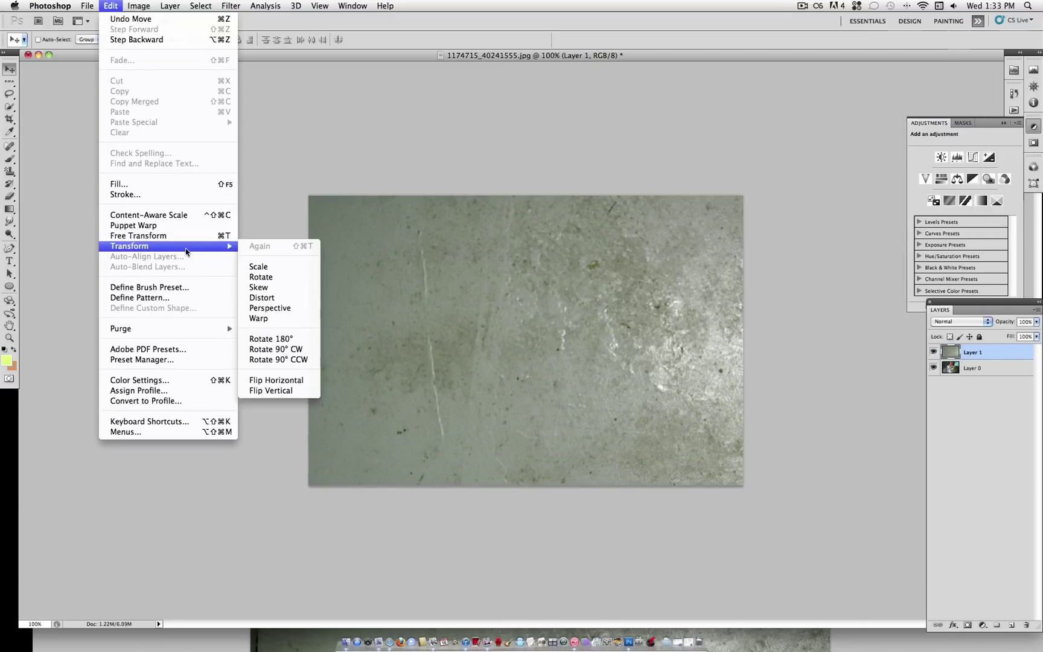
{"action": "left_click", "coordinate": [275, 268]}
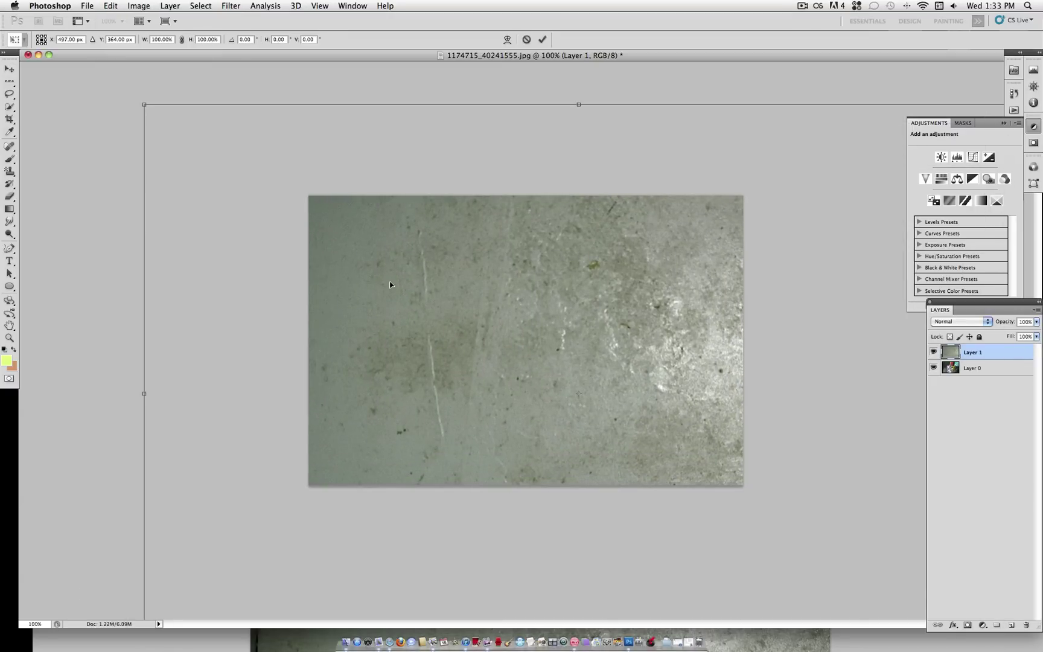
{"action": "left_click_drag", "start_coordinate": [389, 281], "coordinate": [287, 246]}
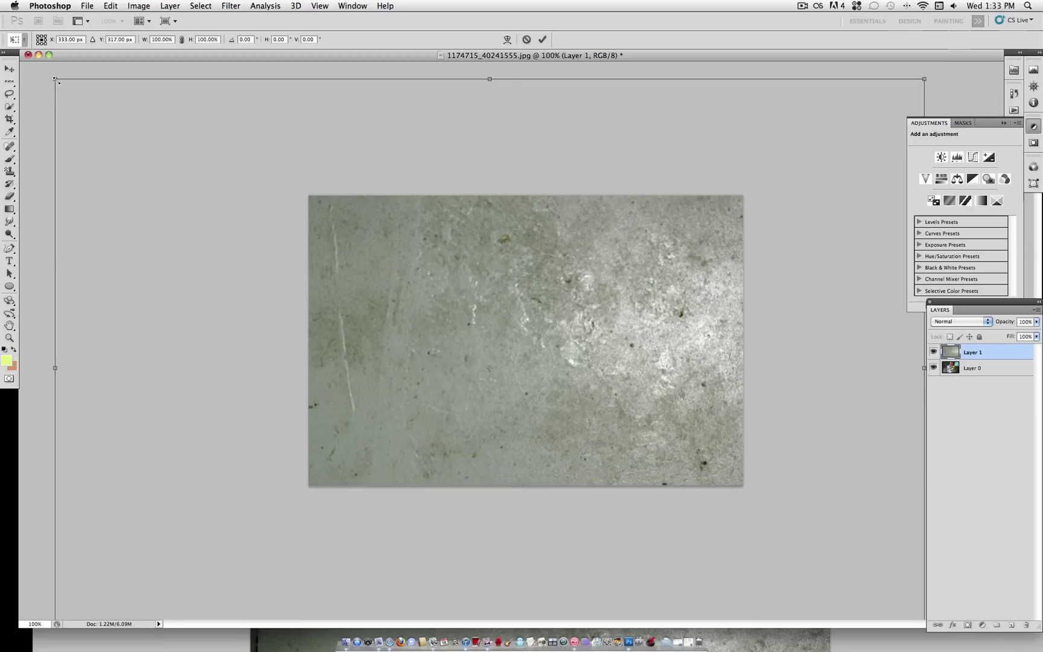
{"action": "left_click_drag", "start_coordinate": [55, 79], "coordinate": [466, 352]}
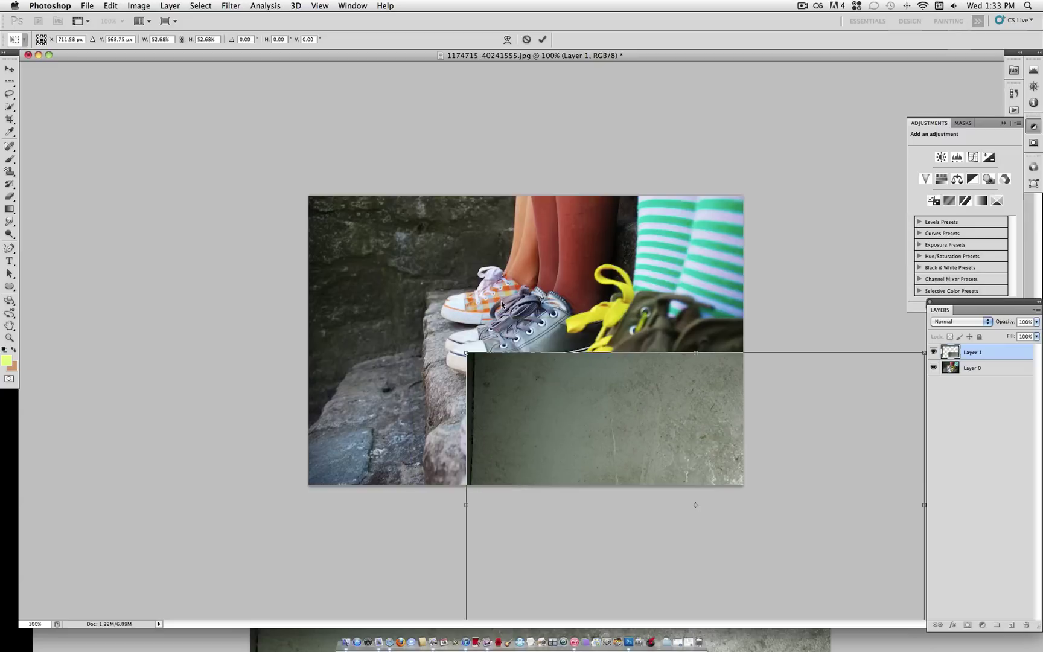
{"action": "left_click_drag", "start_coordinate": [532, 421], "coordinate": [362, 250]}
{"action": "left_click_drag", "start_coordinate": [291, 181], "coordinate": [314, 196]}
{"action": "left_click_drag", "start_coordinate": [396, 249], "coordinate": [389, 249]}
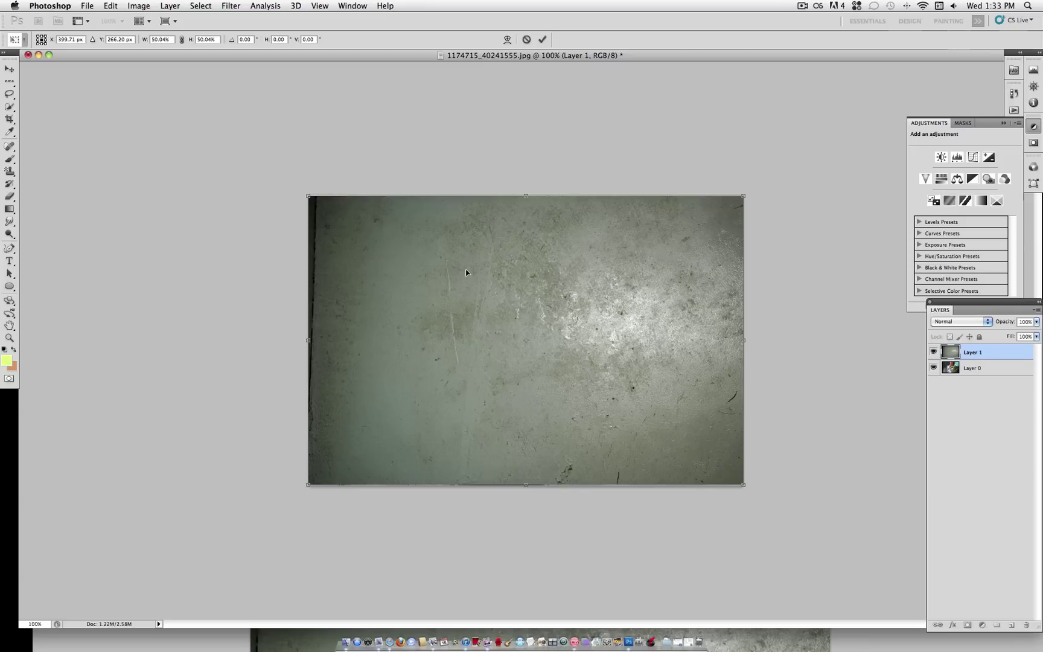
{"action": "key", "text": "Return"}
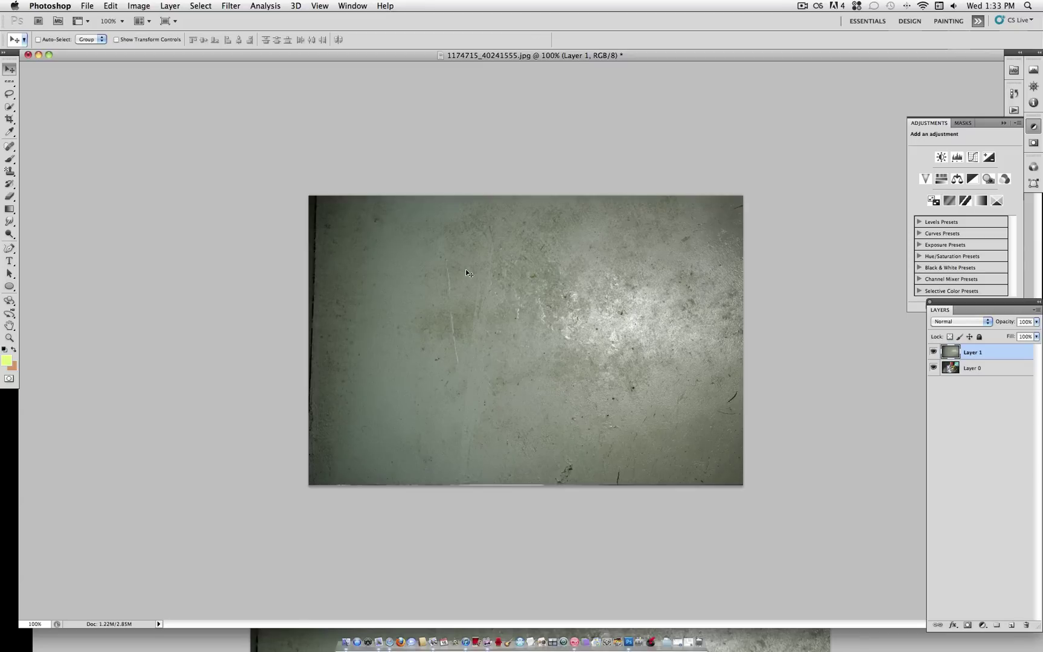
Enlarge the texture to about 102.25% so it covers the whole canvas.
{"action": "key", "text": "ctrl+t"}
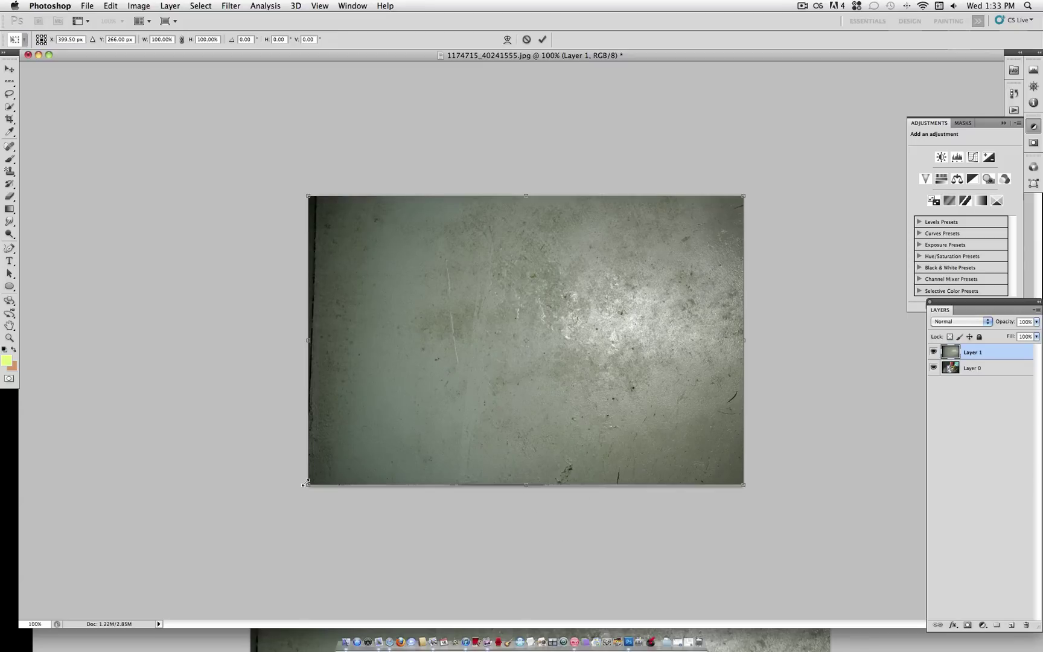
{"action": "left_click_drag", "start_coordinate": [306, 484], "coordinate": [303, 486]}
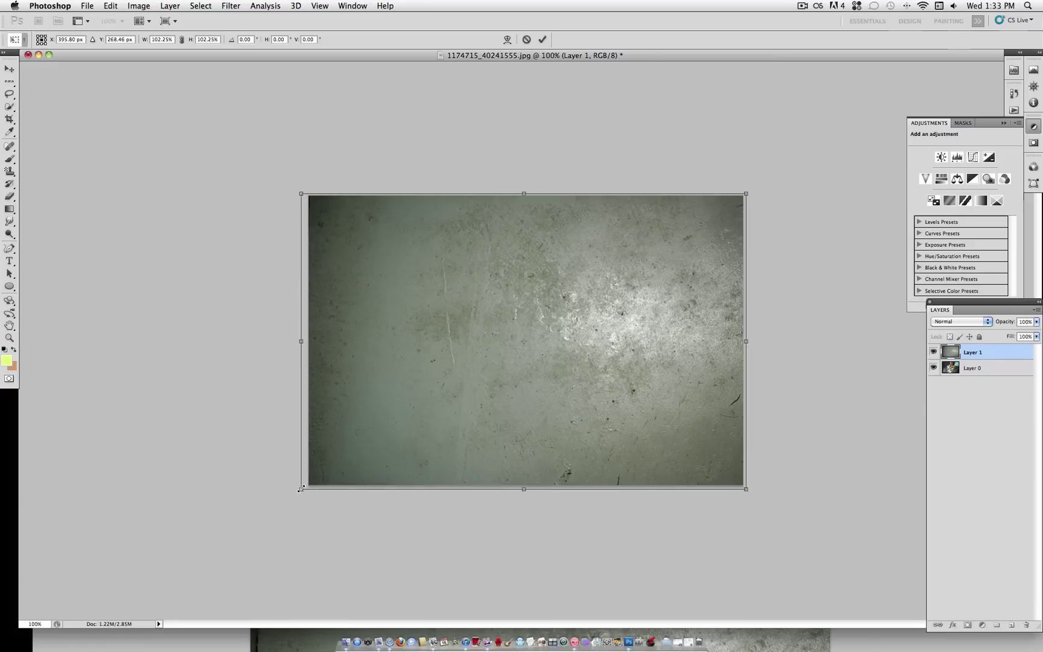
{"action": "key", "text": "Return"}
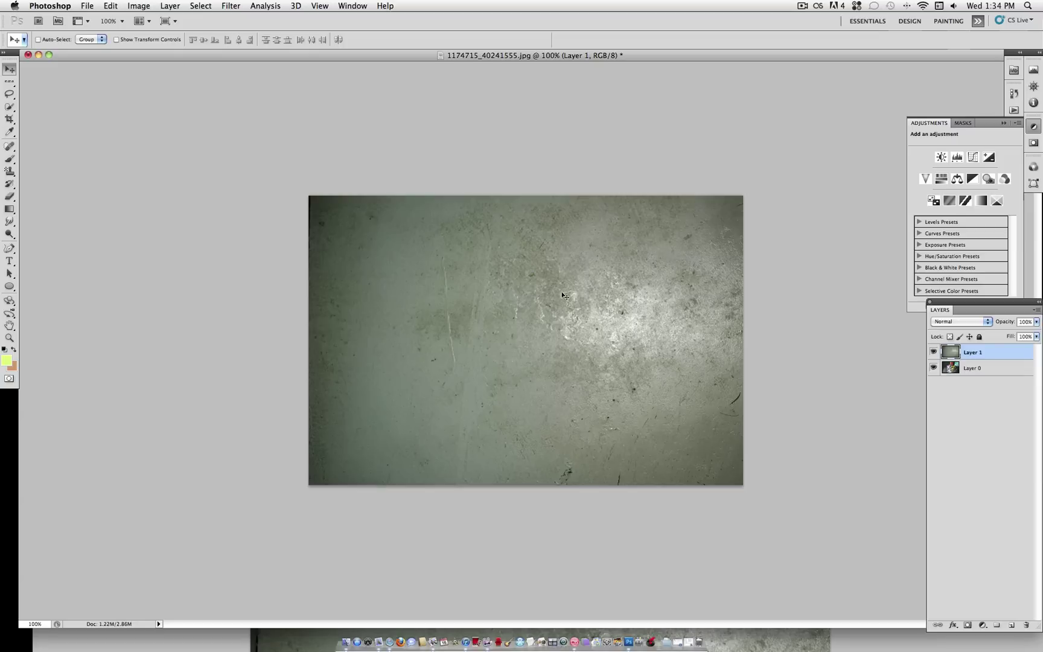
Try Overlay on Layer 1, compare with it hidden and shown, then settle on Soft Light.
{"action": "left_click", "coordinate": [988, 322]}
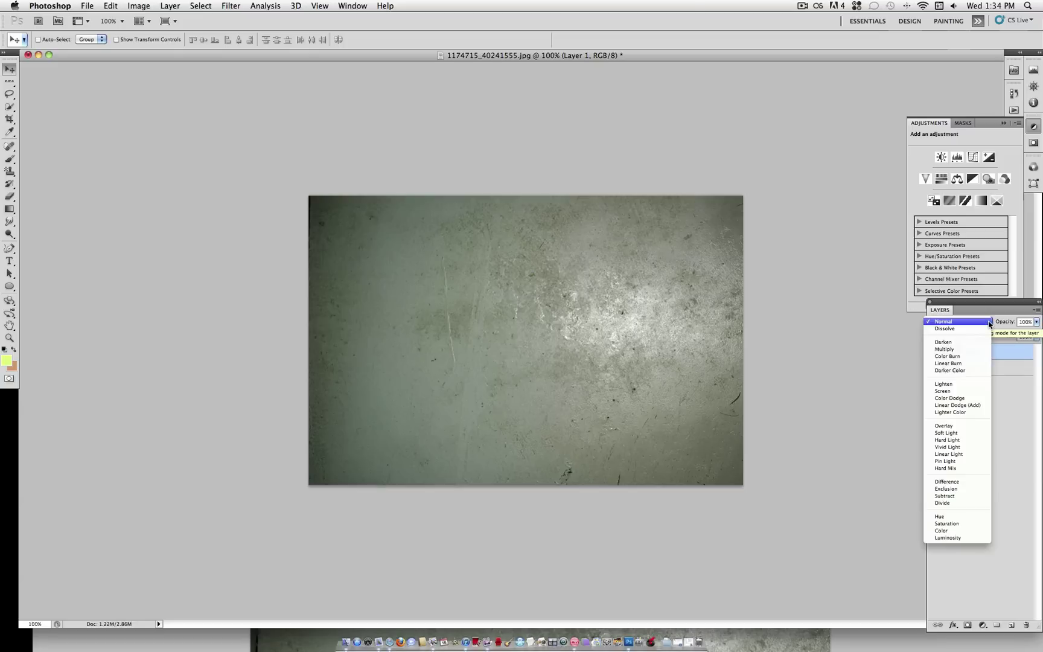
{"action": "left_click", "coordinate": [956, 426]}
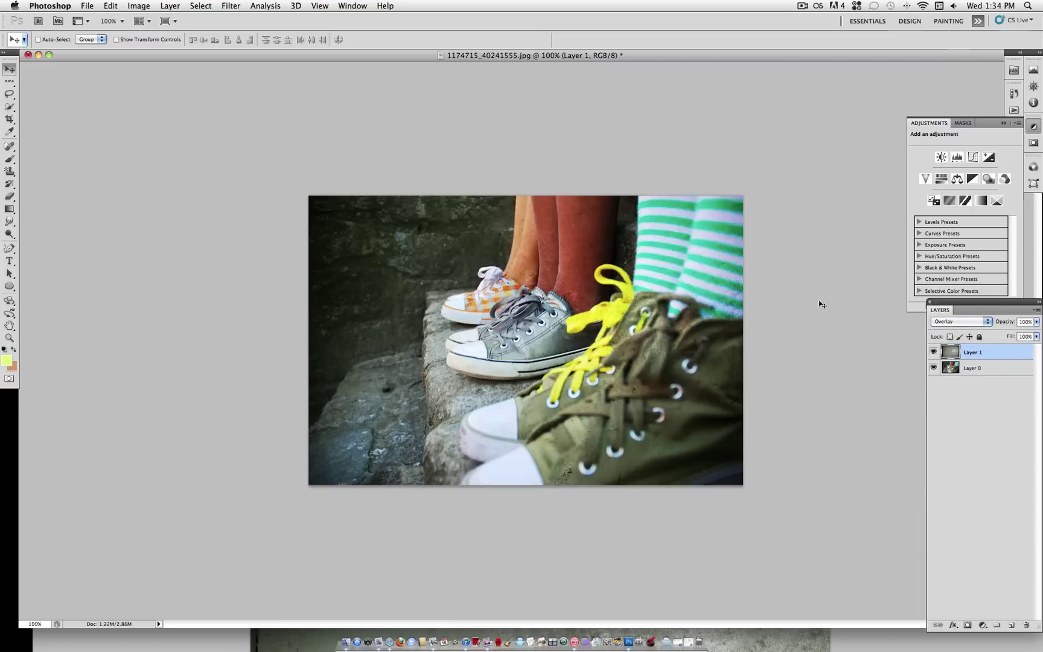
{"action": "left_click", "coordinate": [934, 352]}
{"action": "left_click", "coordinate": [933, 352]}
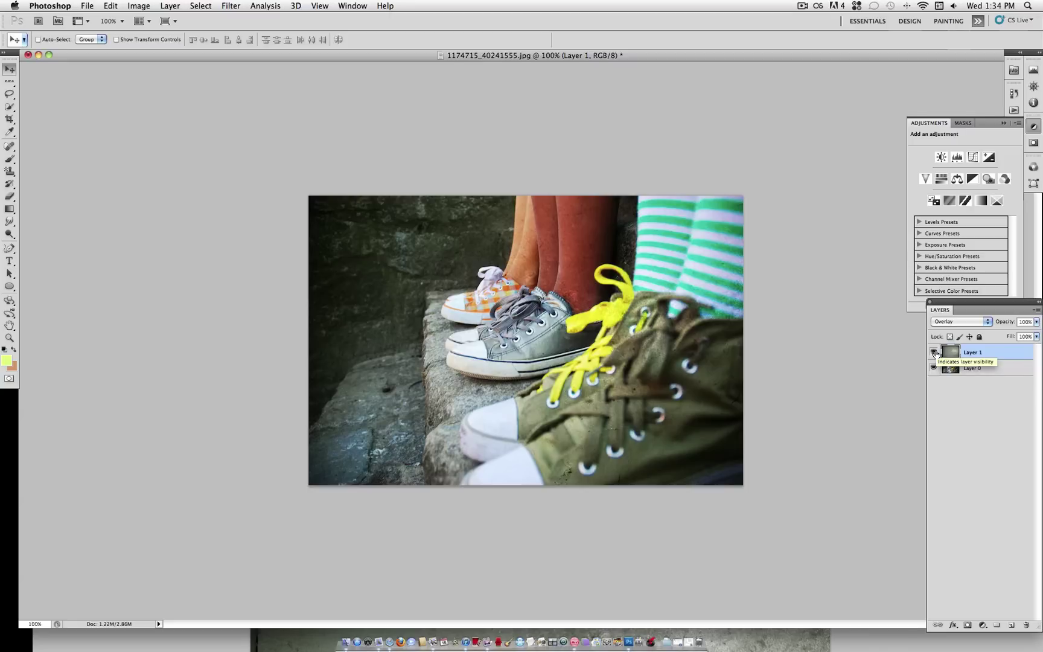
{"action": "left_click", "coordinate": [934, 352]}
{"action": "left_click", "coordinate": [933, 352]}
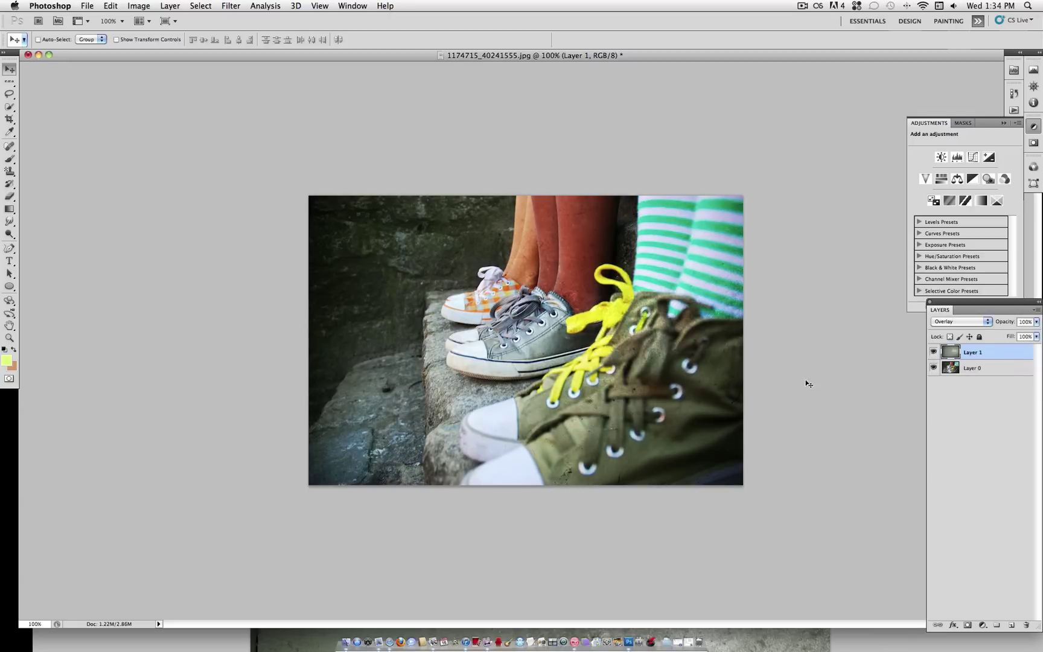
{"action": "left_click", "coordinate": [957, 323]}
{"action": "left_click", "coordinate": [955, 329]}
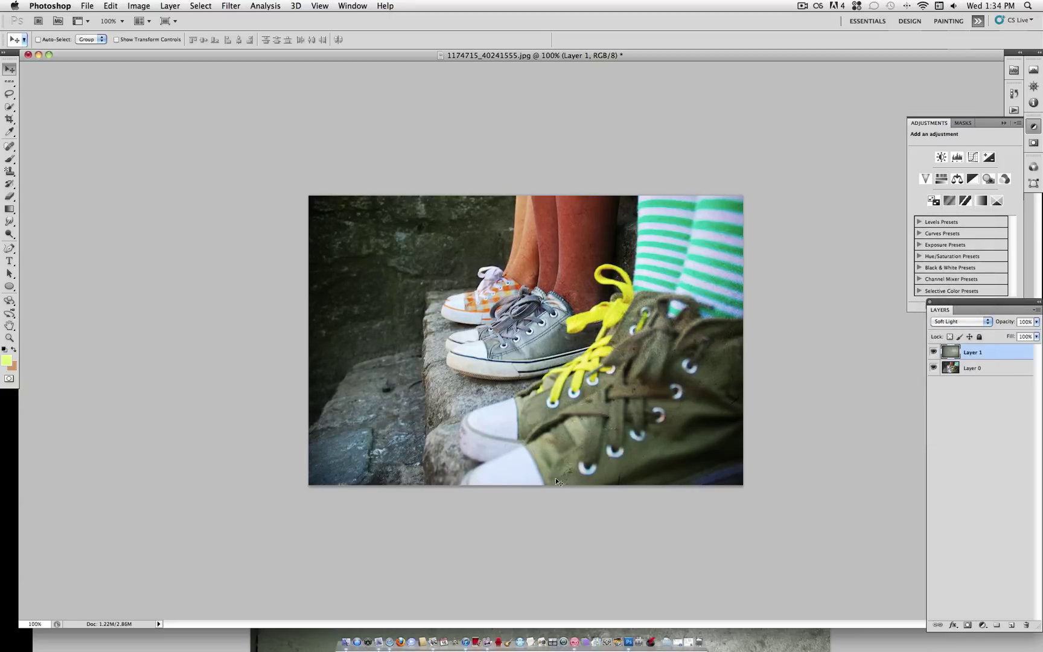
Try Multiply and Screen blends on the texture, lowering its opacity to 45%.
{"action": "left_click", "coordinate": [966, 321]}
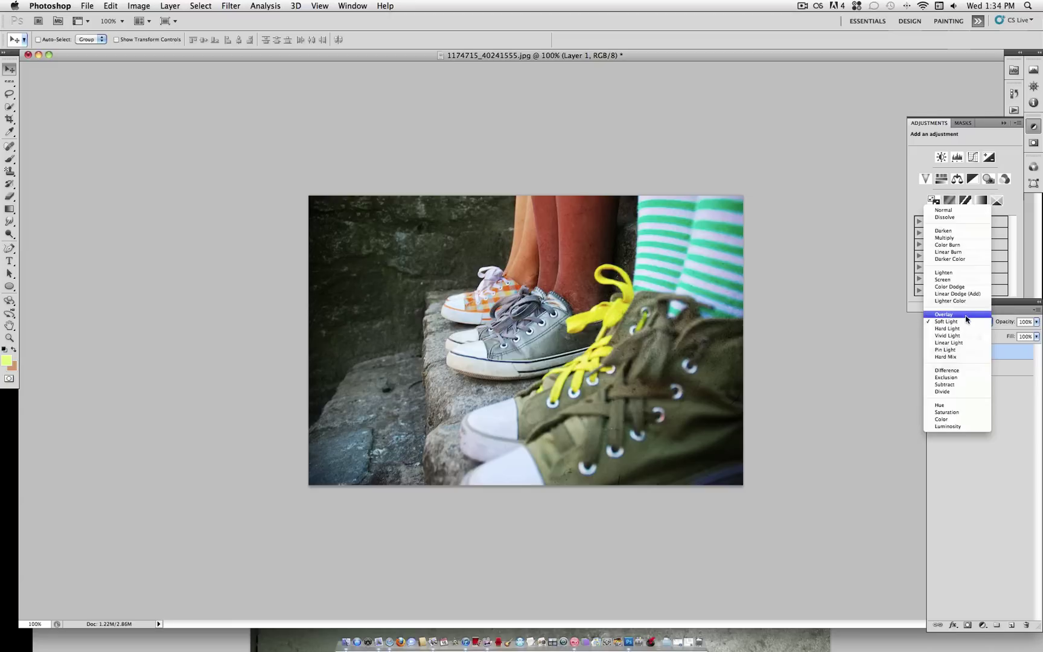
{"action": "left_click", "coordinate": [962, 238]}
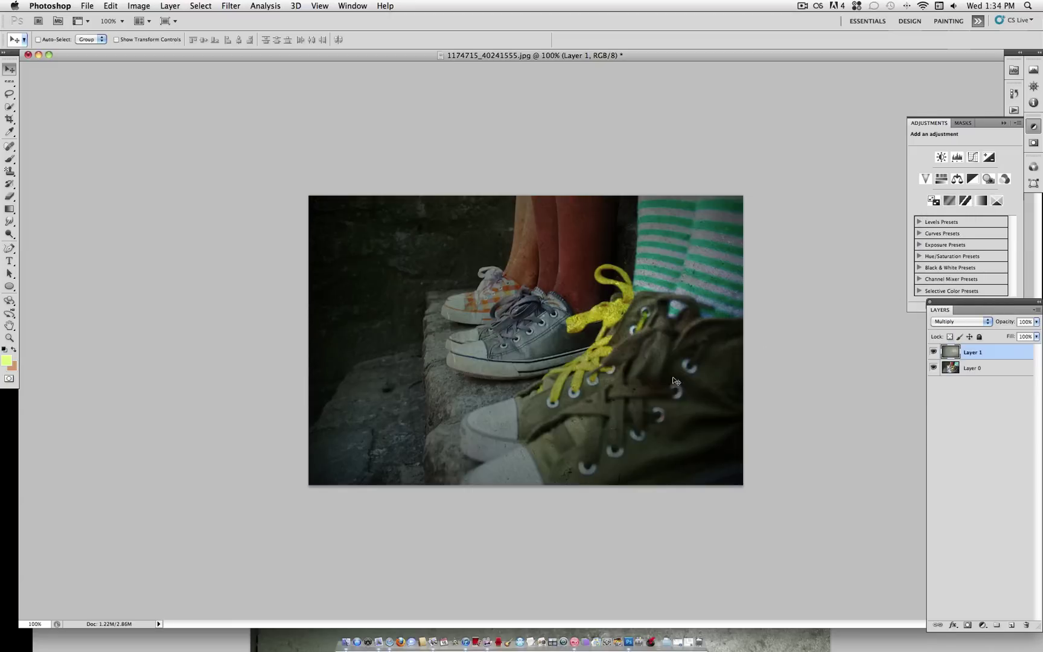
{"action": "left_click", "coordinate": [949, 321]}
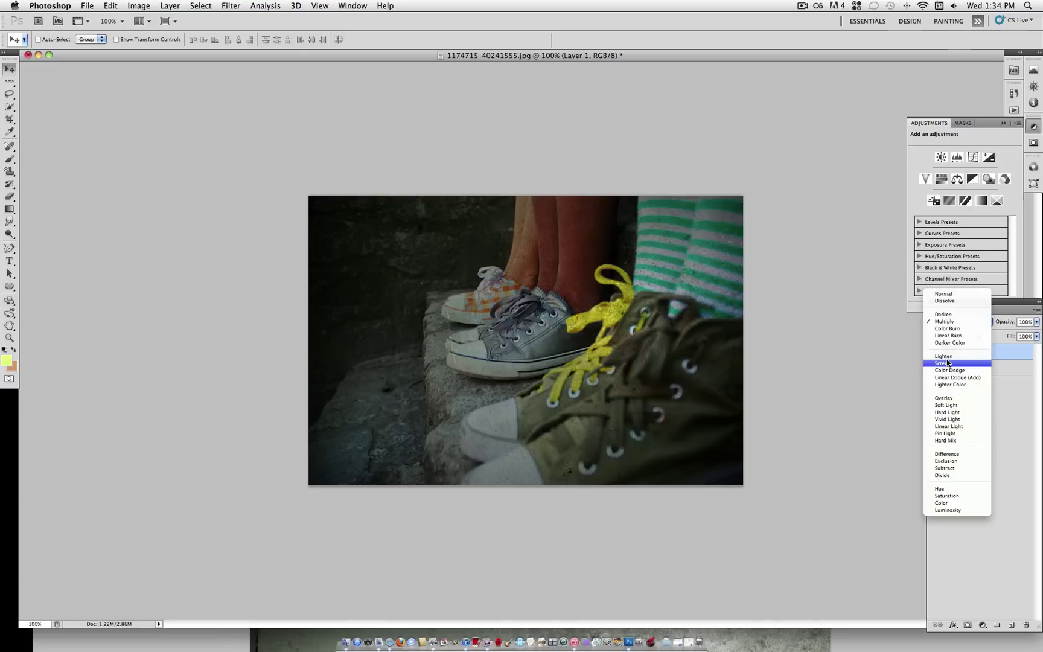
{"action": "left_click", "coordinate": [947, 364]}
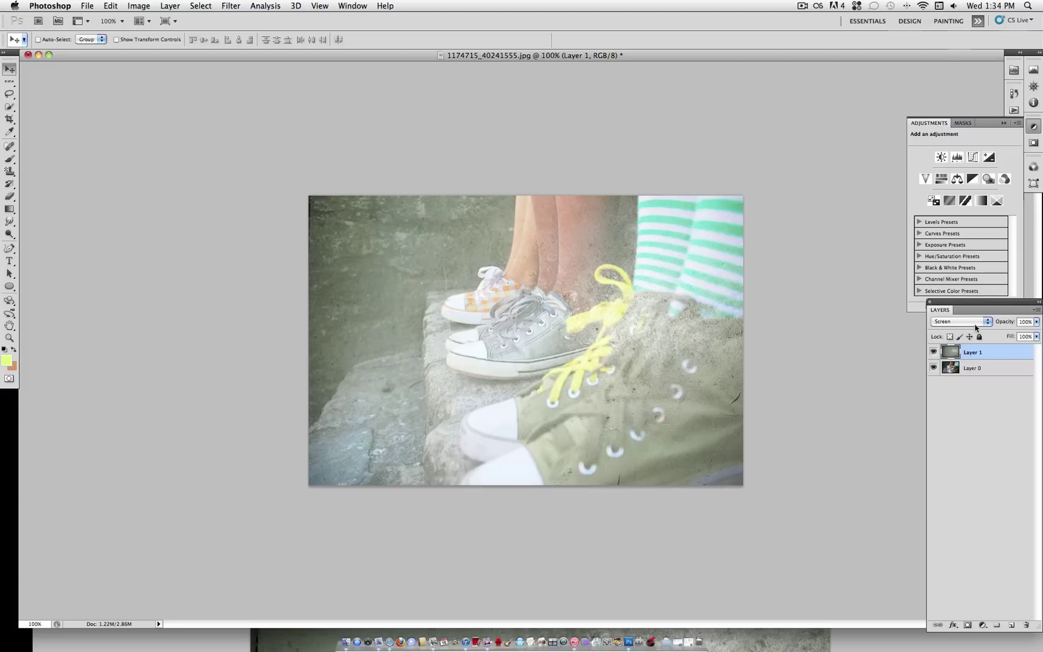
{"action": "left_click", "coordinate": [1037, 323]}
{"action": "mouse_move", "coordinate": [1013, 335]}
{"action": "left_mouse_down"}
{"action": "mouse_move", "coordinate": [1004, 335]}
{"action": "mouse_move", "coordinate": [1027, 335]}
{"action": "left_mouse_up"}
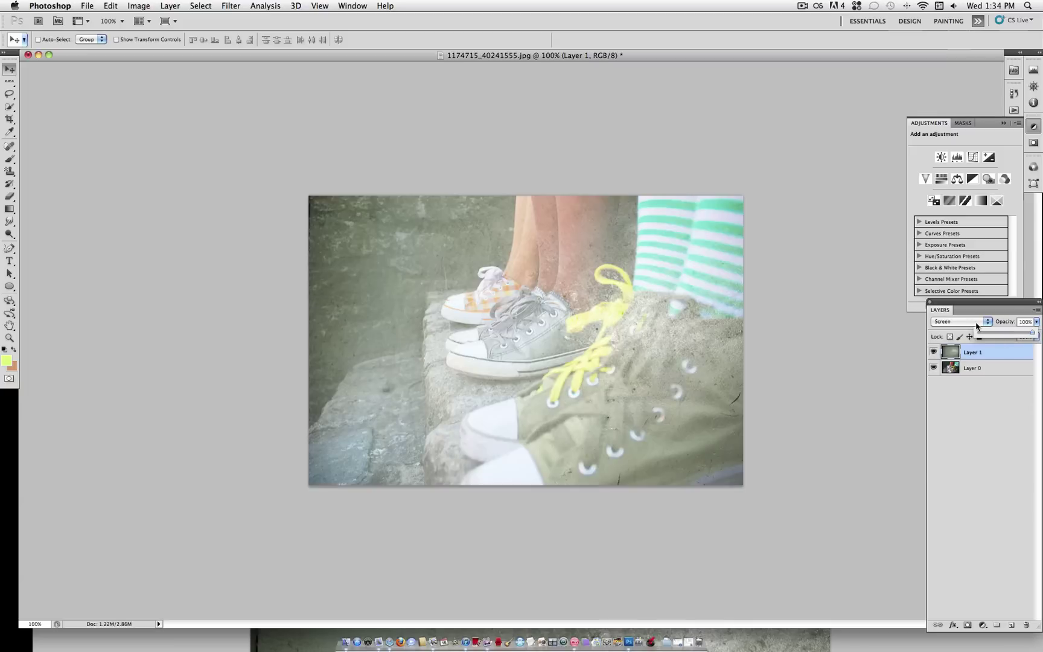
Set the texture layer to Multiply at 38% opacity.
{"action": "left_click", "coordinate": [976, 323]}
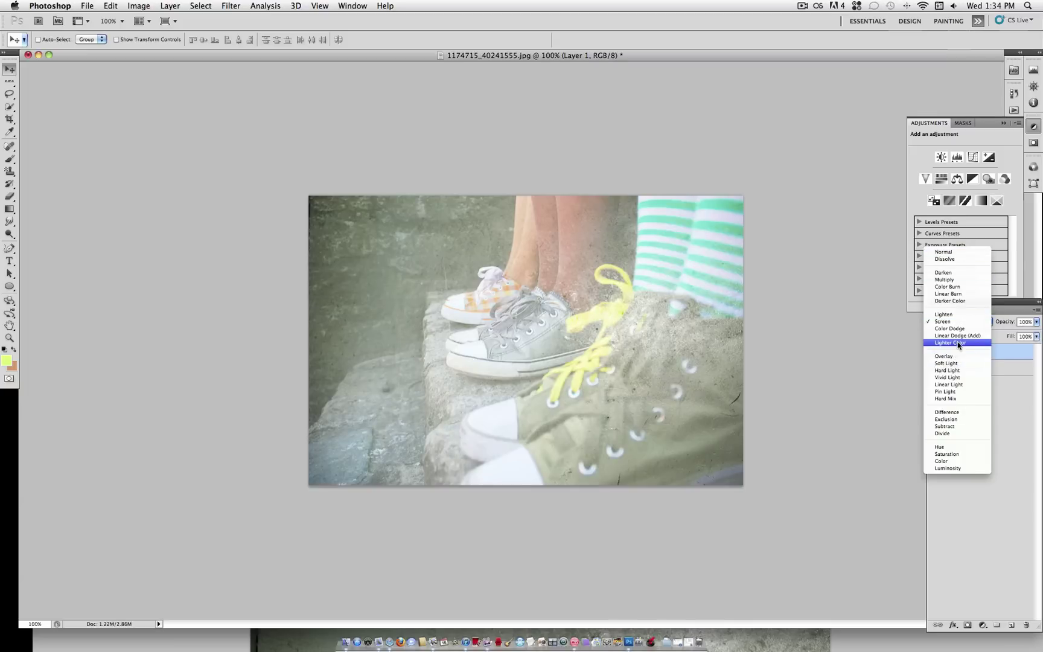
{"action": "left_click", "coordinate": [952, 279]}
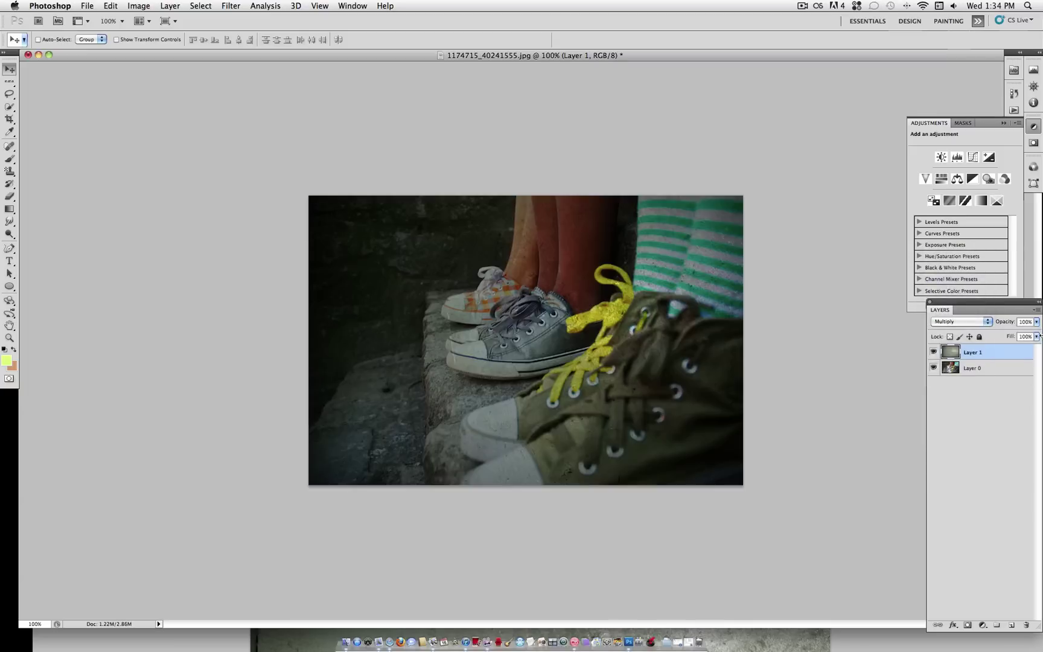
{"action": "left_click", "coordinate": [1036, 322]}
{"action": "left_click_drag", "start_coordinate": [1032, 333], "coordinate": [999, 333]}
{"action": "left_click", "coordinate": [965, 322]}
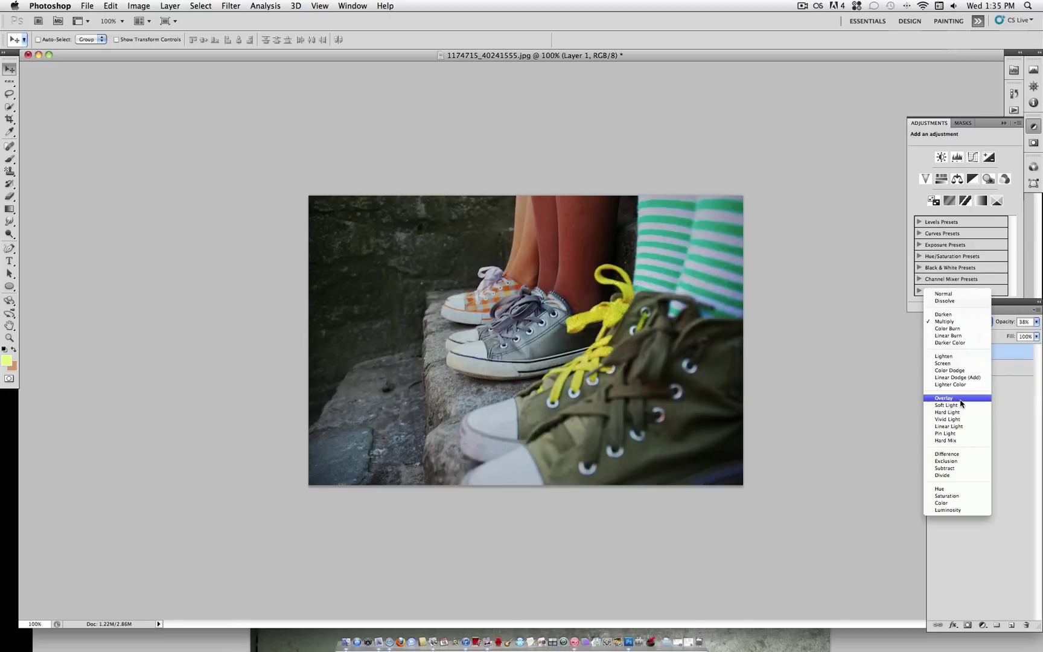
Return the texture to Normal blending, adjust its opacity and compare visibility.
{"action": "left_click", "coordinate": [960, 293]}
{"action": "left_click", "coordinate": [1035, 321]}
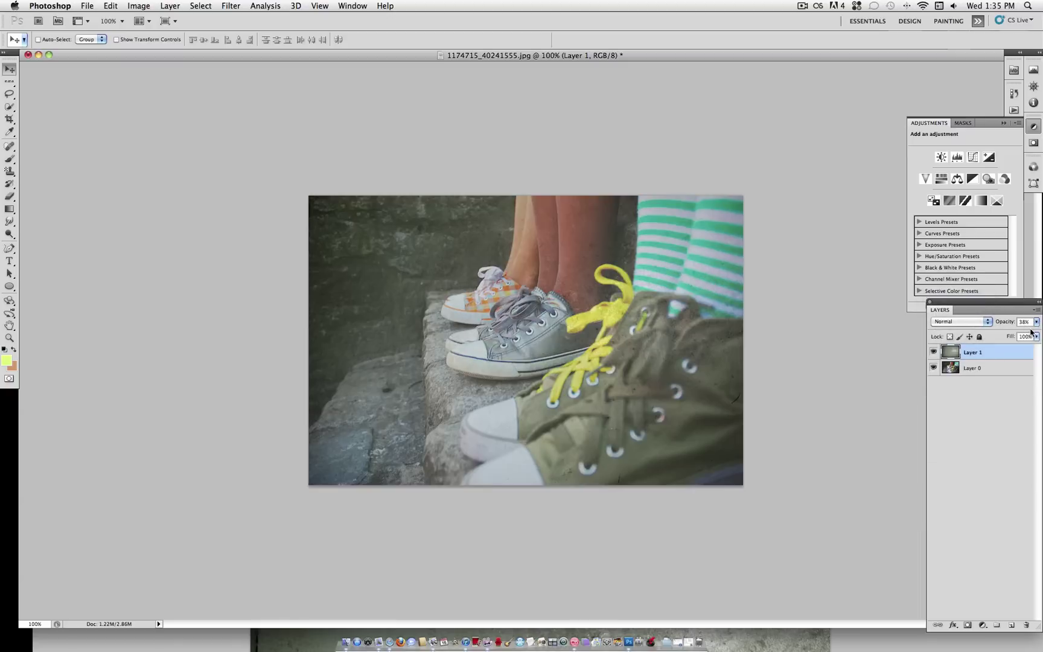
{"action": "mouse_move", "coordinate": [998, 333]}
{"action": "left_mouse_down"}
{"action": "mouse_move", "coordinate": [1037, 332]}
{"action": "mouse_move", "coordinate": [993, 333]}
{"action": "mouse_move", "coordinate": [1001, 335]}
{"action": "left_mouse_up"}
{"action": "left_click", "coordinate": [933, 352]}
{"action": "left_click", "coordinate": [934, 352]}
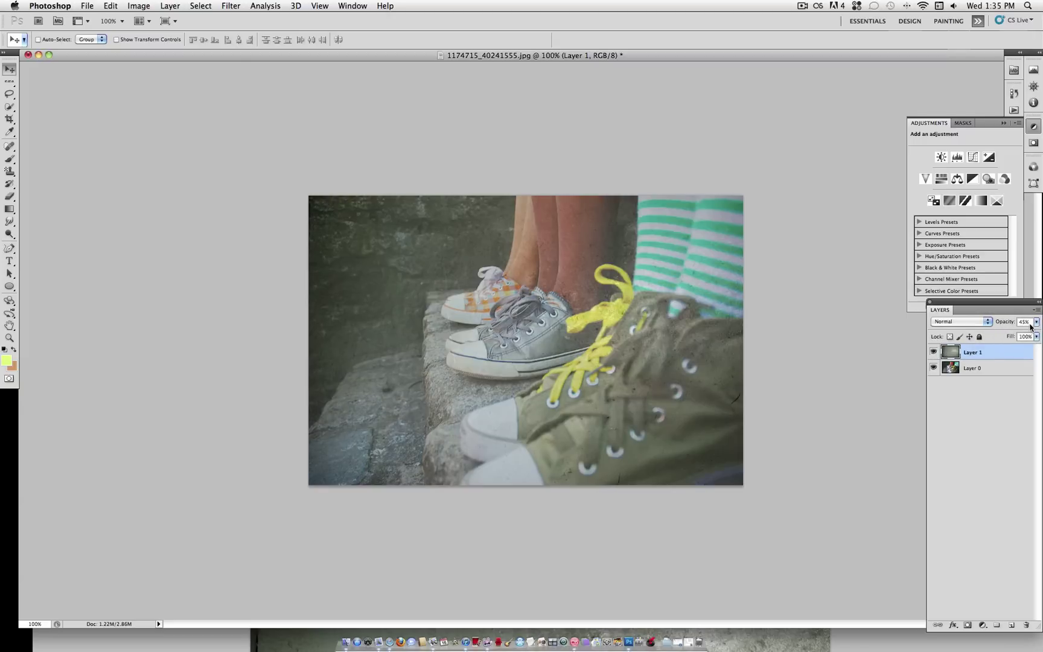
Blend the texture layer with Overlay at 100% opacity.
{"action": "left_click", "coordinate": [965, 322]}
{"action": "left_click", "coordinate": [954, 426]}
{"action": "left_click", "coordinate": [1036, 322]}
{"action": "left_click_drag", "start_coordinate": [1026, 332], "coordinate": [1035, 332]}
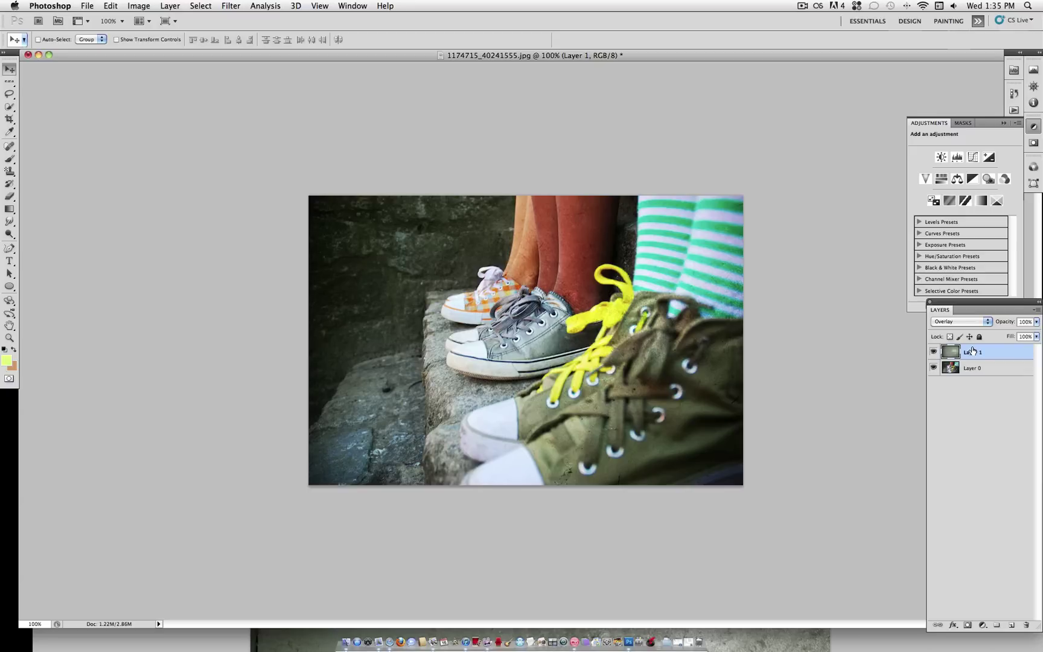
Add a Color Balance adjustment layer, keeping the default name Color Balance 1.
{"action": "left_click", "coordinate": [165, 6]}
{"action": "mouse_move", "coordinate": [233, 114]}
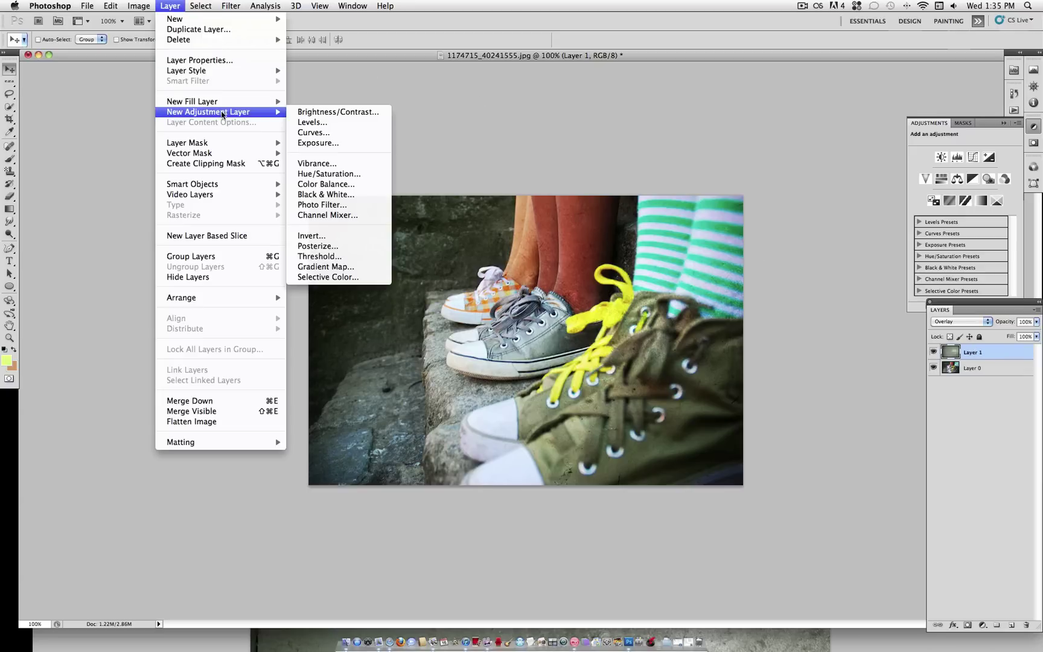
{"action": "left_click", "coordinate": [365, 184]}
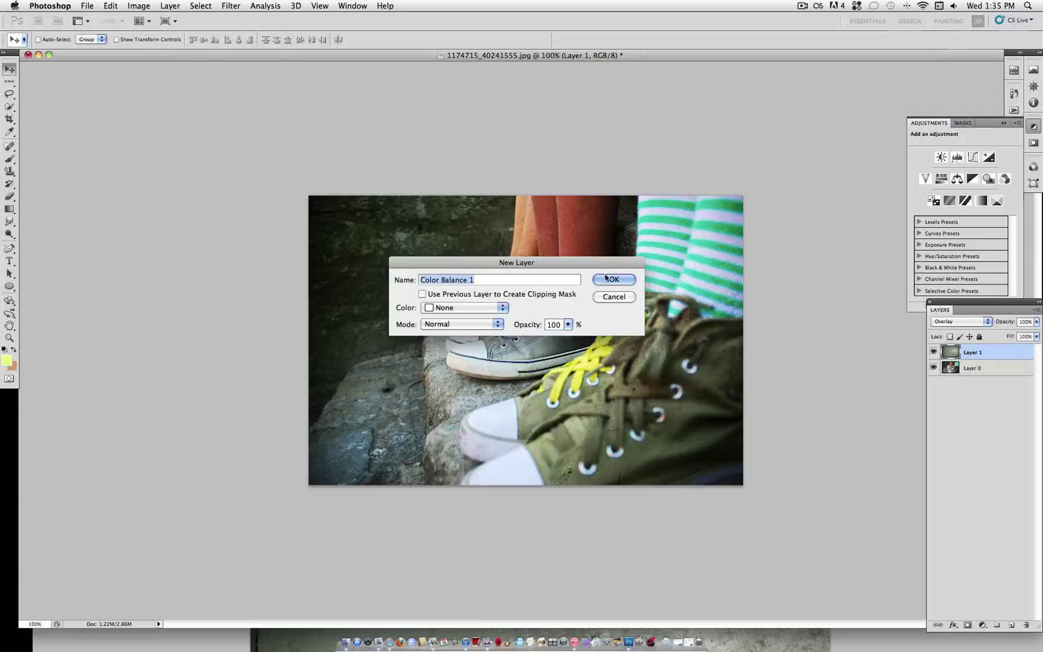
{"action": "key", "text": "Return"}
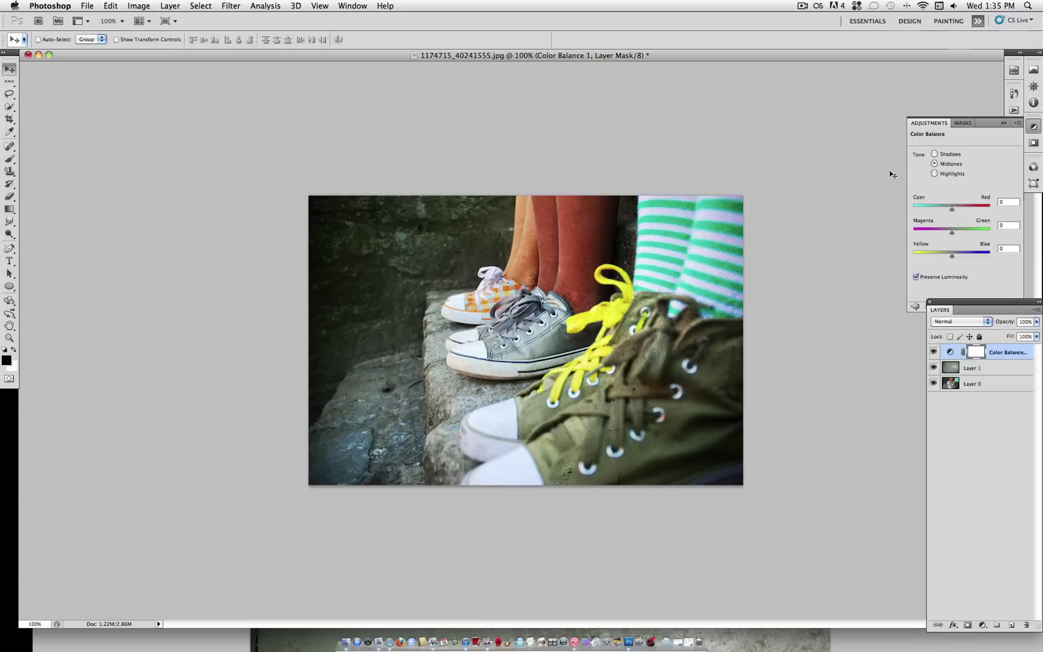
Shift midtones toward blue (+42), highlights toward yellow and red, and tweak the shadows.
{"action": "left_click", "coordinate": [934, 164]}
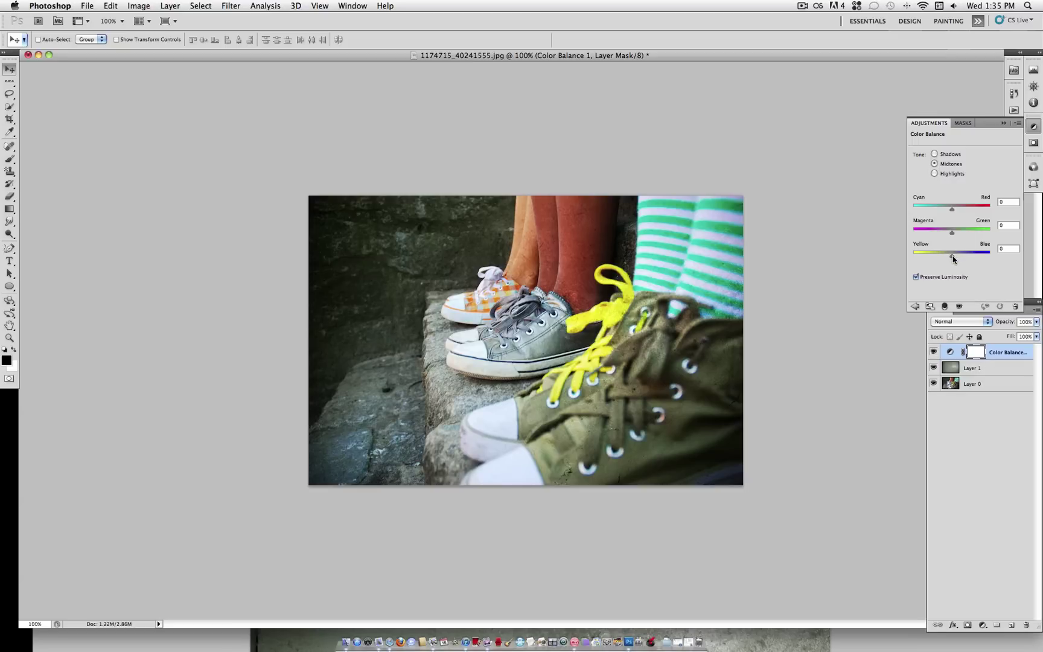
{"action": "left_click_drag", "start_coordinate": [952, 258], "coordinate": [966, 259]}
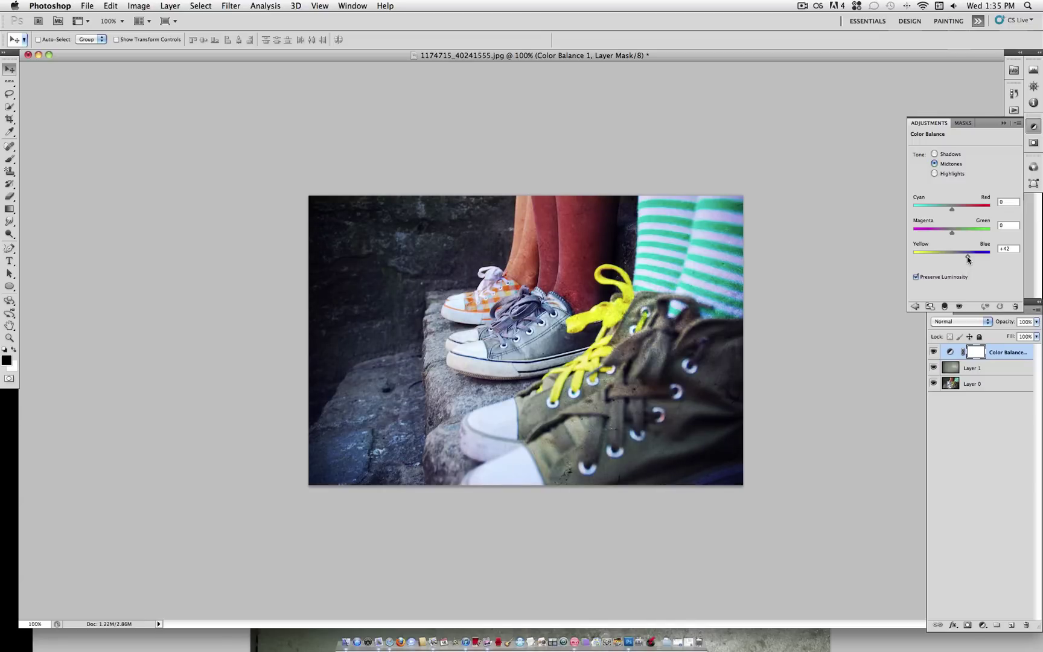
{"action": "left_click", "coordinate": [935, 174]}
{"action": "left_click_drag", "start_coordinate": [951, 258], "coordinate": [943, 259]}
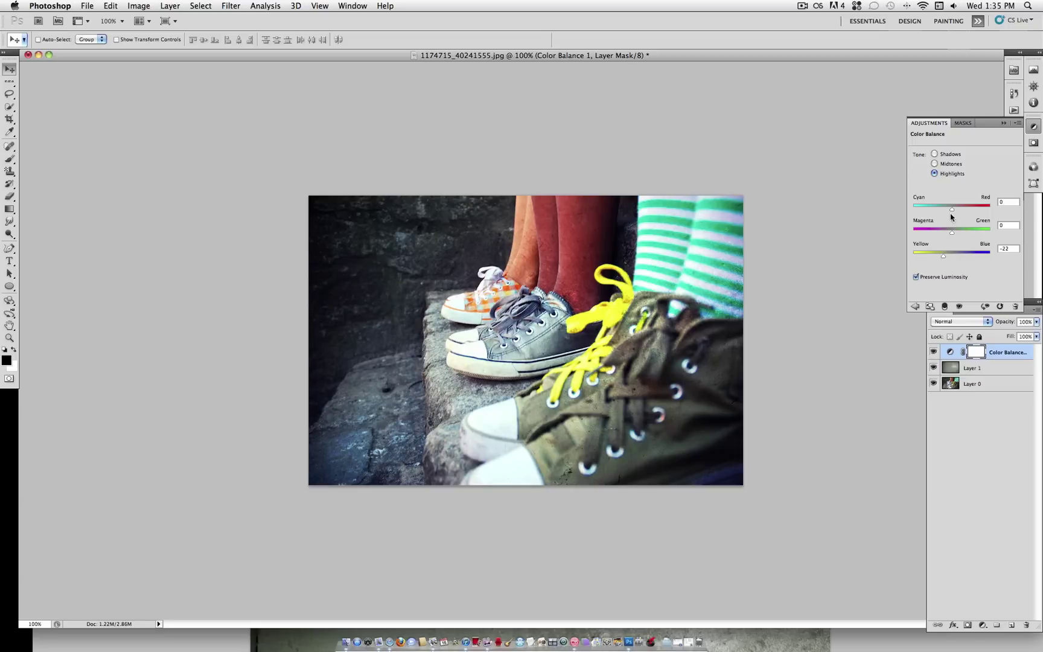
{"action": "left_click_drag", "start_coordinate": [952, 209], "coordinate": [957, 212]}
{"action": "left_click", "coordinate": [935, 155]}
{"action": "left_click_drag", "start_coordinate": [954, 236], "coordinate": [949, 210]}
Compare the grade hidden and shown, then lower Color Balance 1 to 53% opacity.
{"action": "left_click", "coordinate": [934, 350]}
{"action": "left_click", "coordinate": [933, 351]}
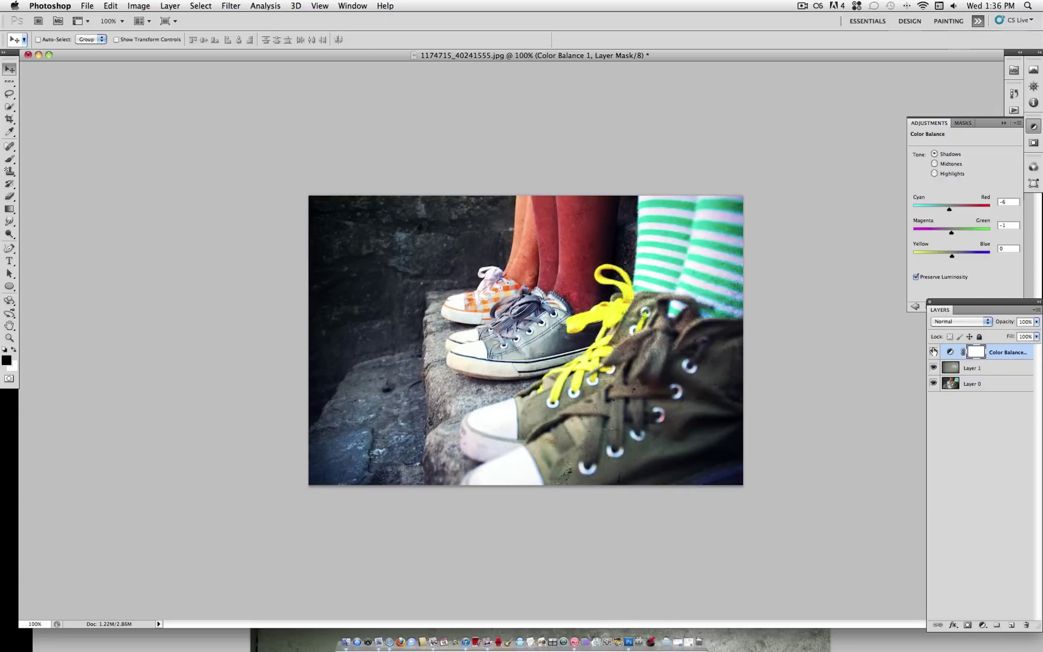
{"action": "left_click", "coordinate": [933, 351]}
{"action": "left_click", "coordinate": [933, 351]}
{"action": "left_click", "coordinate": [1036, 321]}
{"action": "left_click_drag", "start_coordinate": [1021, 333], "coordinate": [1005, 335]}
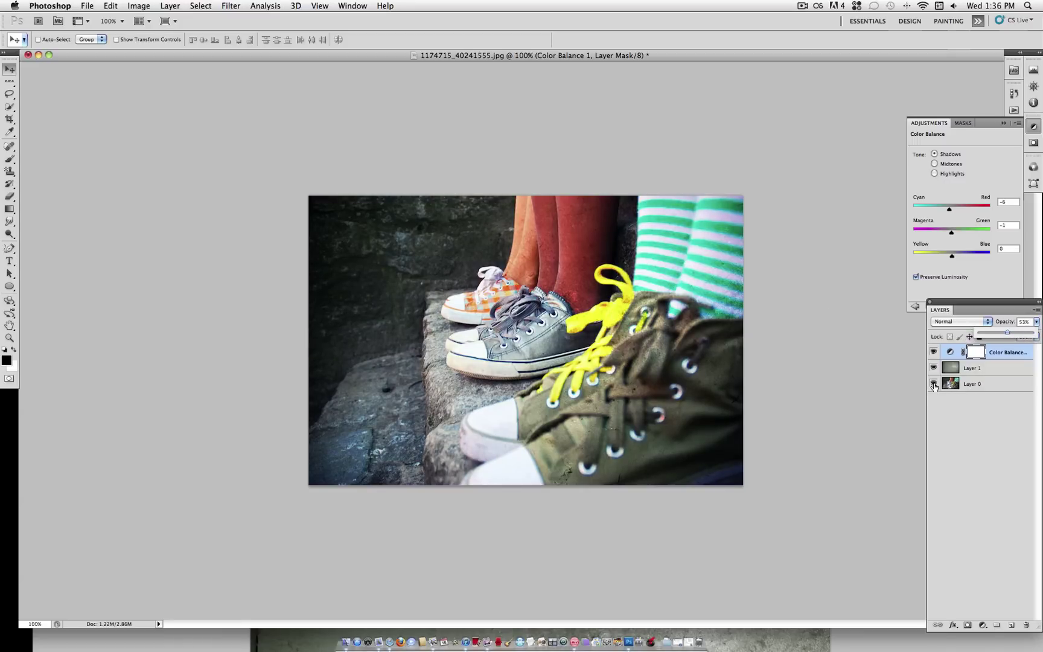
{"action": "left_click", "coordinate": [933, 384], "text": "alt"}
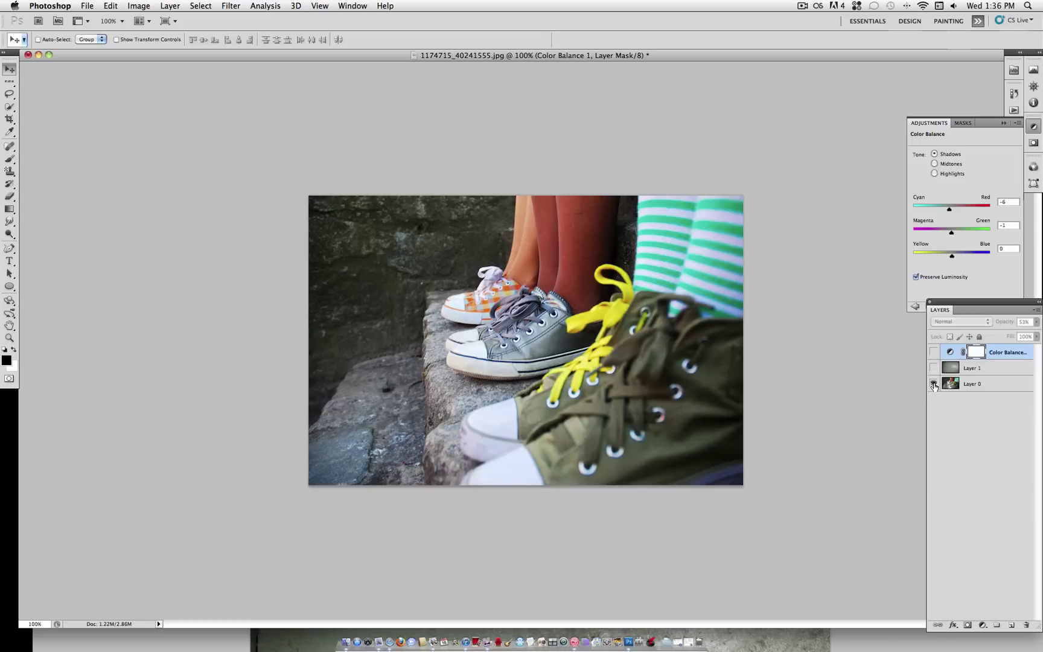
{"action": "left_click", "coordinate": [933, 383], "text": "alt"}
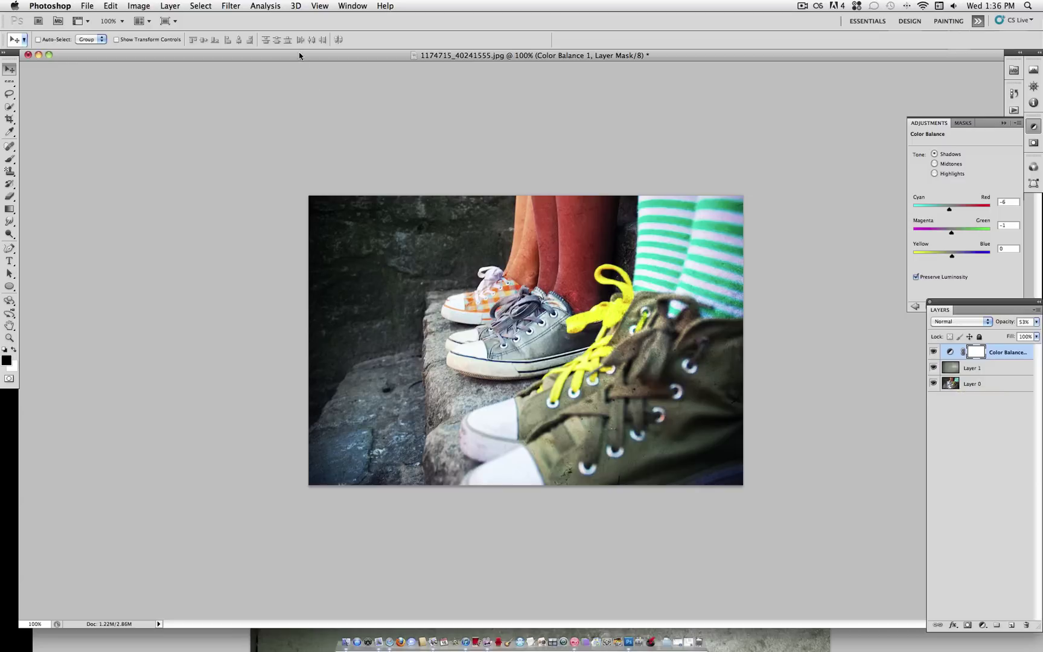
Set Layer 1 to Screen at 77% opacity, then show the colour balance again.
{"action": "left_click", "coordinate": [933, 351]}
{"action": "left_click", "coordinate": [968, 366]}
{"action": "left_click", "coordinate": [959, 321]}
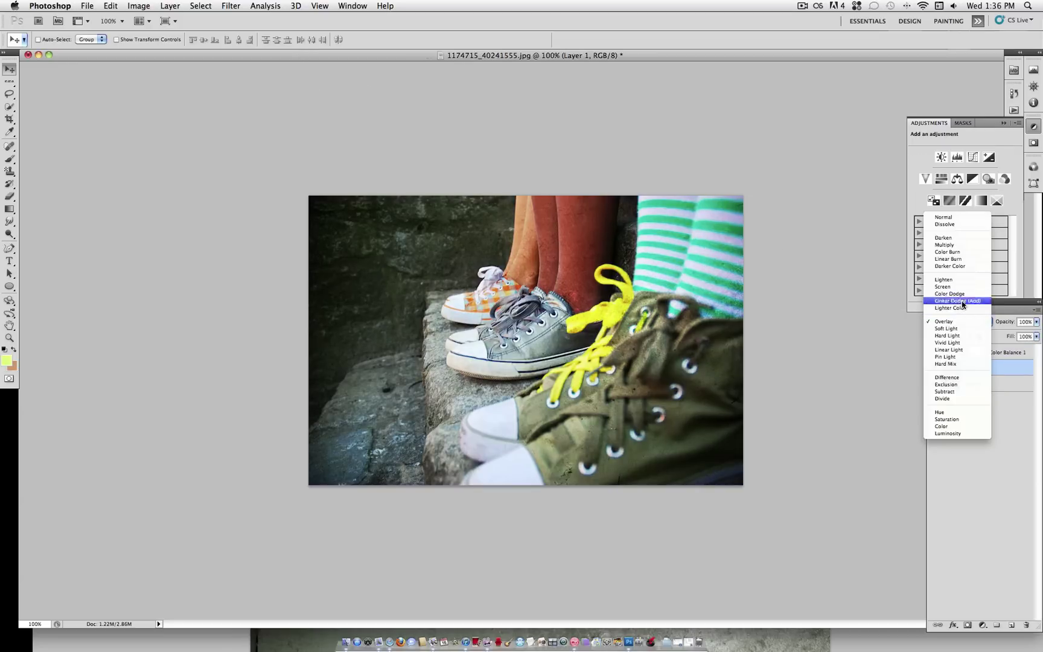
{"action": "left_click", "coordinate": [959, 291]}
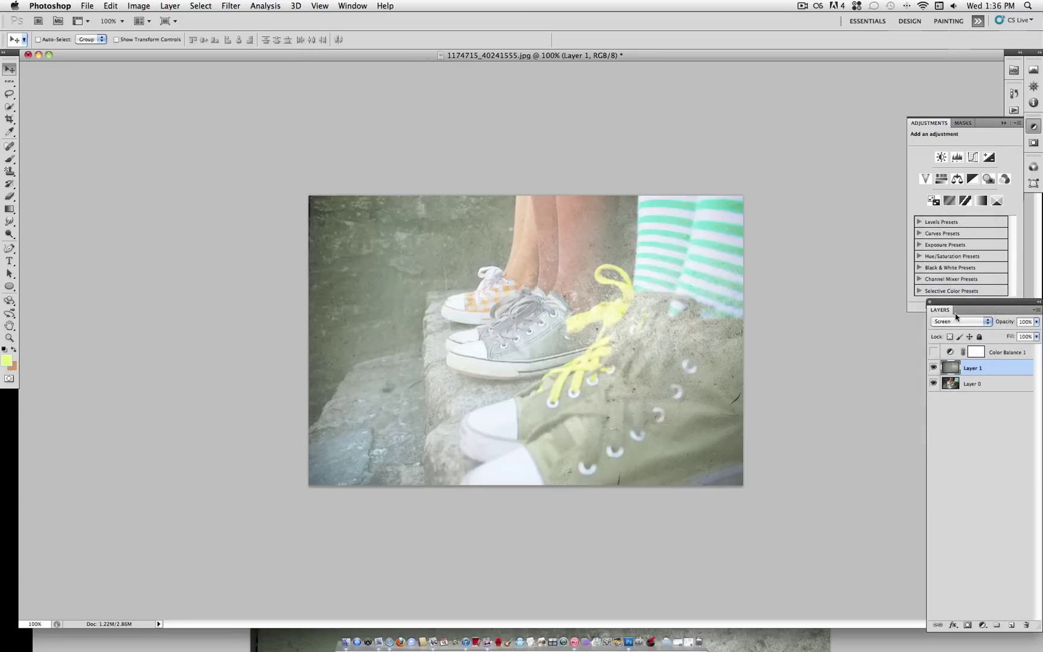
{"action": "left_click", "coordinate": [1036, 322]}
{"action": "left_click_drag", "start_coordinate": [1032, 332], "coordinate": [1019, 332]}
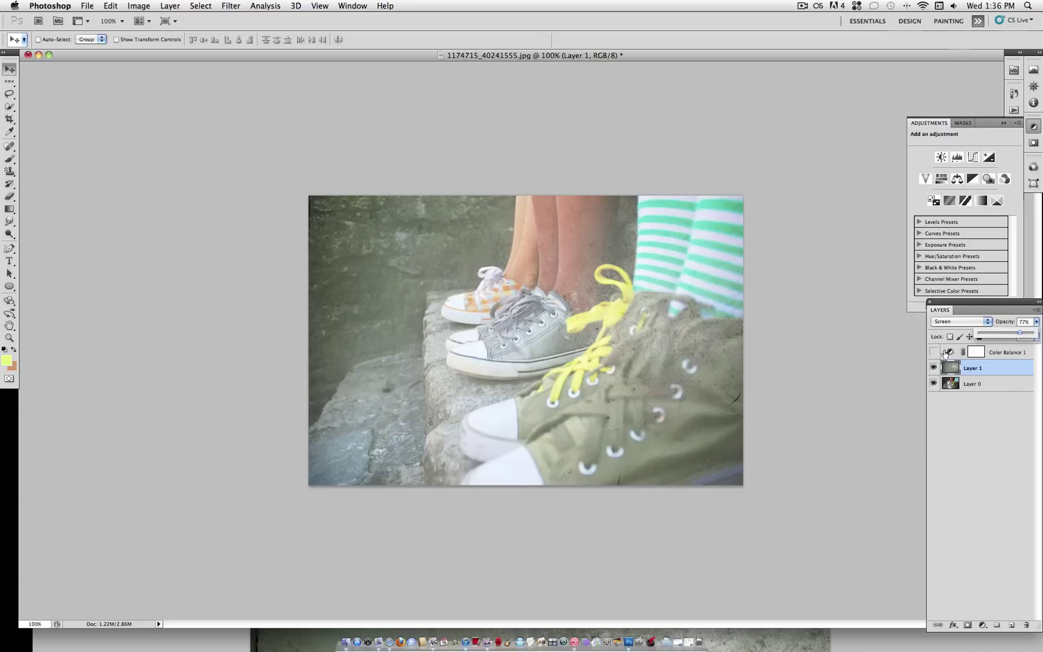
{"action": "left_click", "coordinate": [933, 351]}
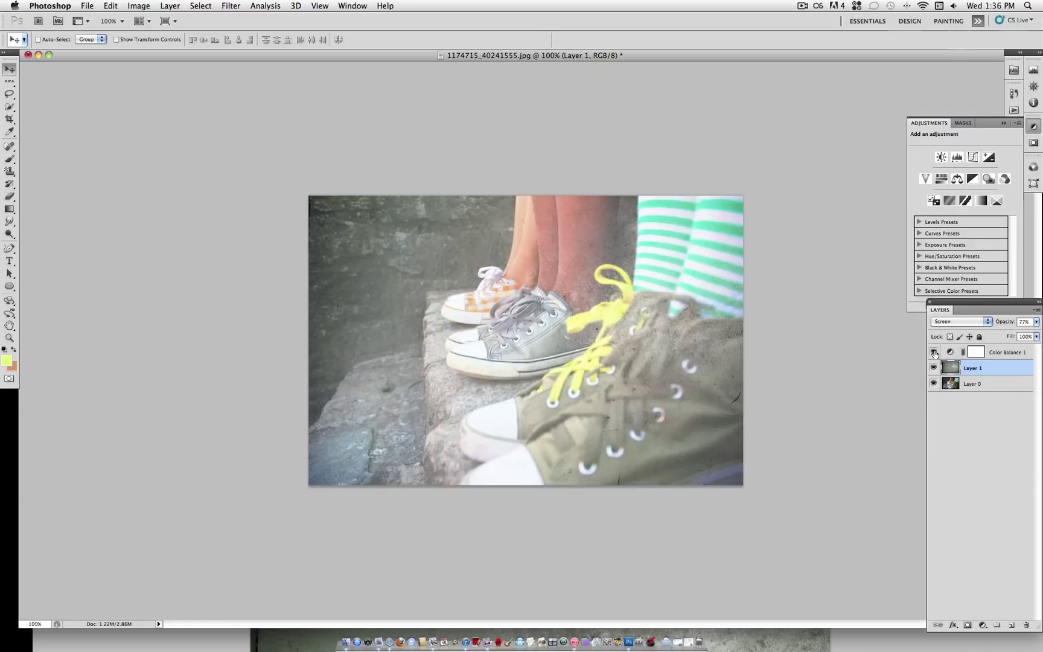
Raise Color Balance 1 to 100% opacity and reselect the texture layer.
{"action": "left_click", "coordinate": [1001, 353]}
{"action": "mouse_move", "coordinate": [1036, 322]}
{"action": "left_mouse_down"}
{"action": "mouse_move", "coordinate": [1028, 332]}
{"action": "mouse_move", "coordinate": [1039, 335]}
{"action": "left_mouse_up"}
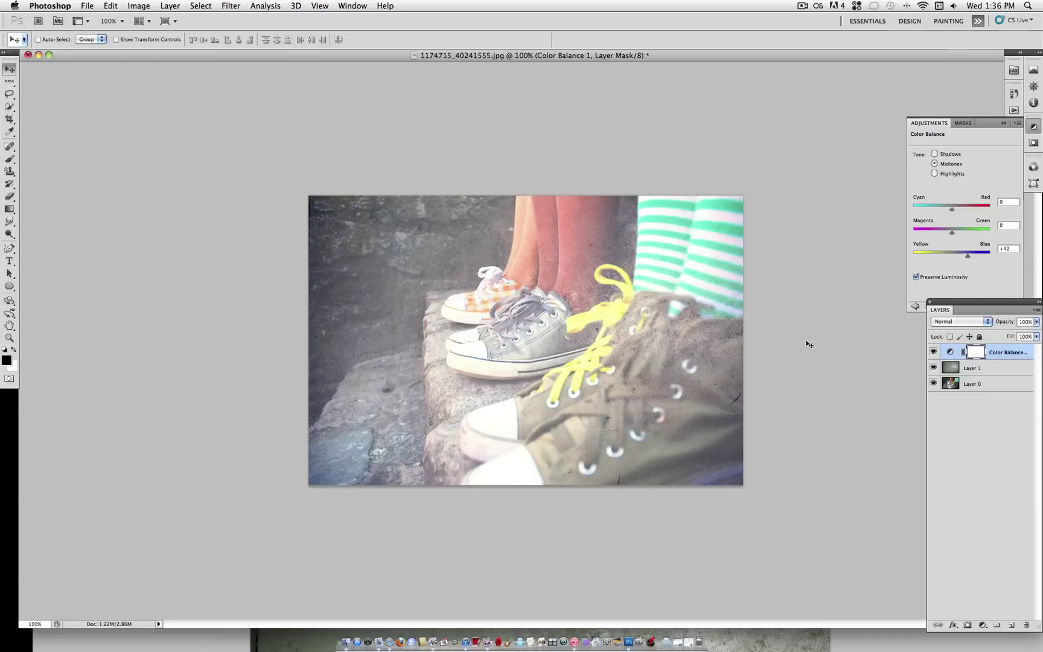
{"action": "left_click", "coordinate": [958, 367]}
{"action": "mouse_move", "coordinate": [973, 371]}
{"action": "left_mouse_down"}
{"action": "mouse_move", "coordinate": [975, 350]}
{"action": "mouse_move", "coordinate": [976, 369]}
{"action": "left_mouse_up"}
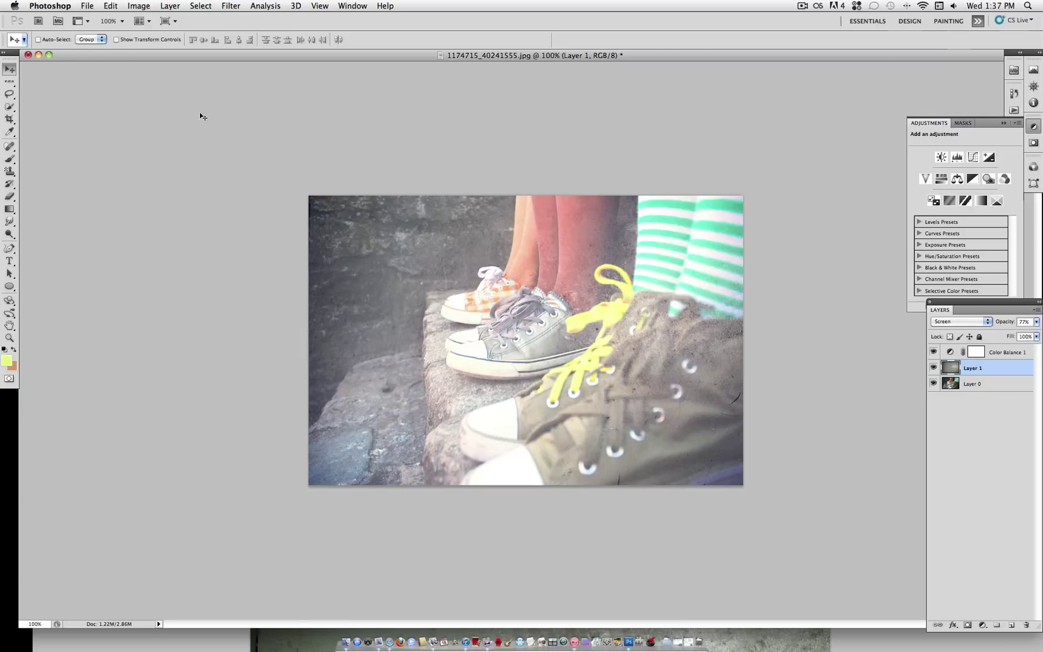
{"action": "left_click", "coordinate": [933, 383], "text": "alt"}
{"action": "left_click", "coordinate": [934, 384], "text": "alt"}
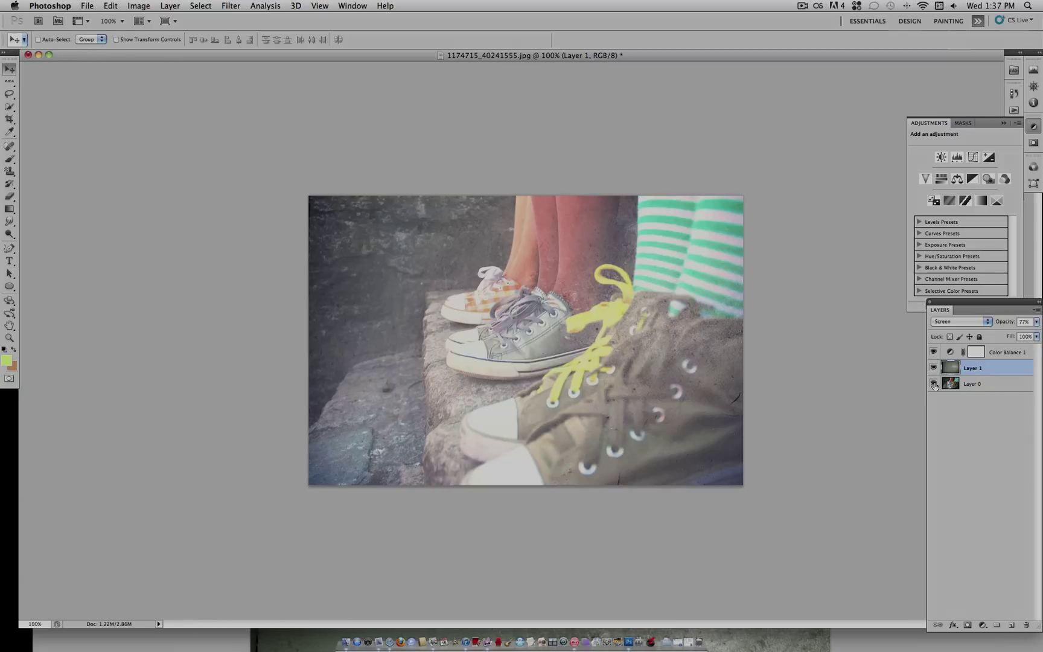